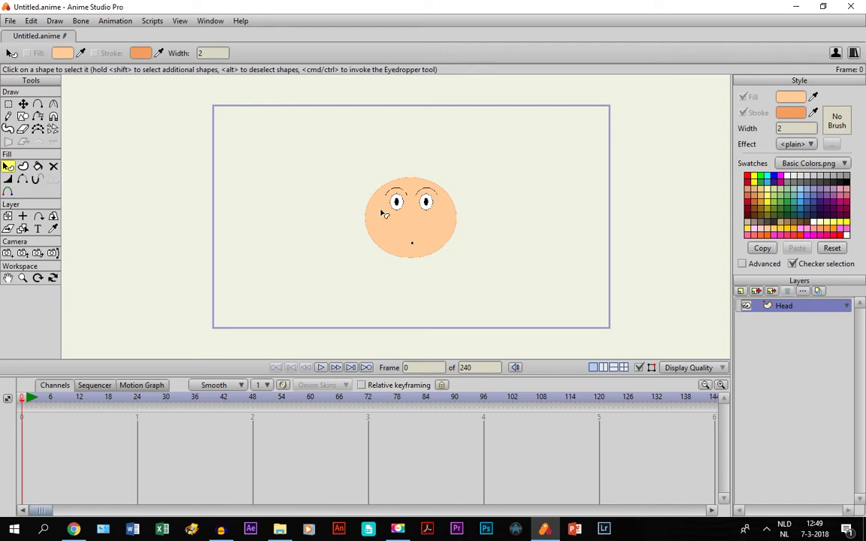
Zoom in on the cartoon head, then zoom back out partway.
scroll(383, 214, up, 5)
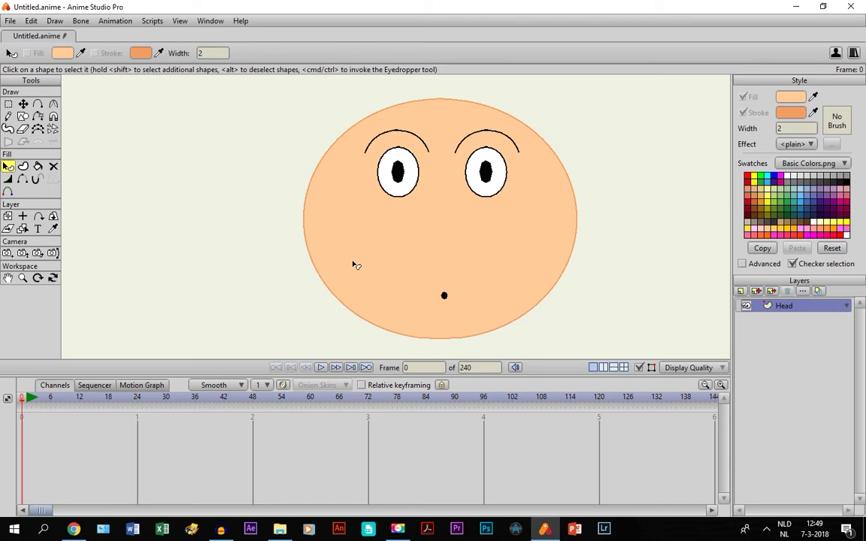
scroll(295, 212, down, 2)
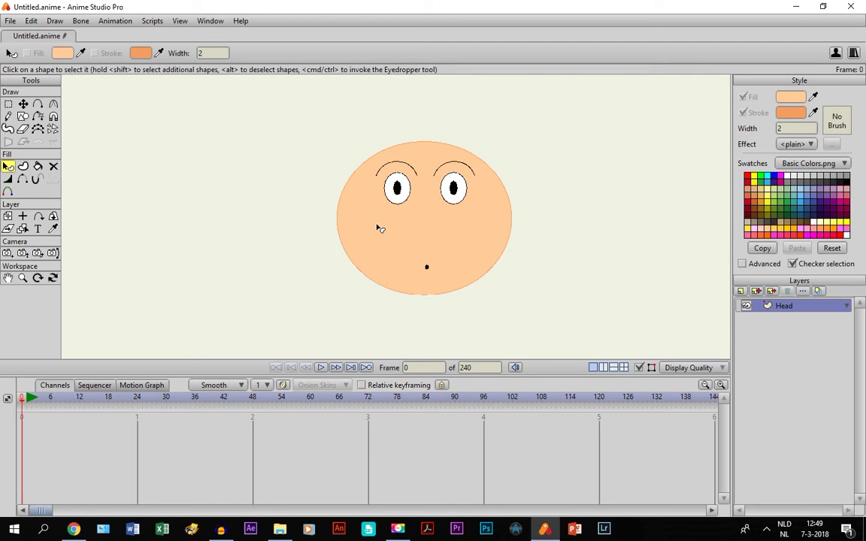
Select the head, keep its fill colour FFCB98 unchanged, and open the fill Effect list.
click(380, 229)
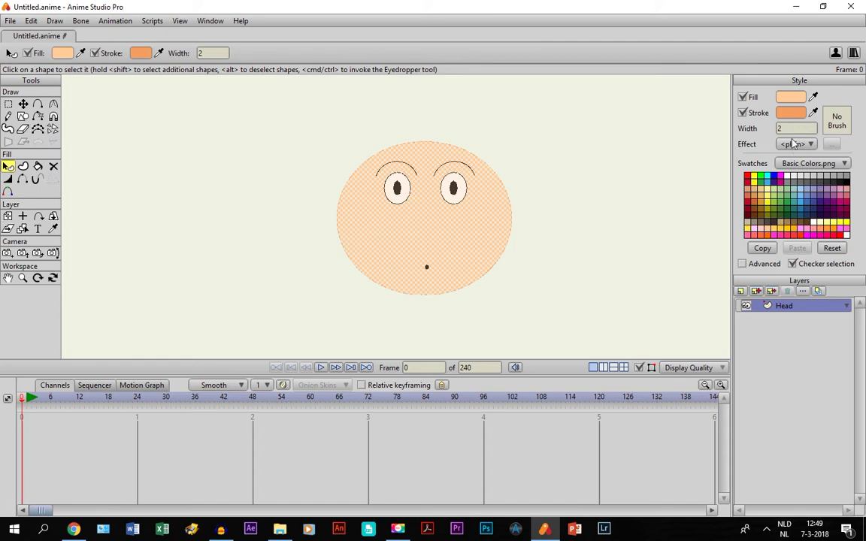
click(791, 98)
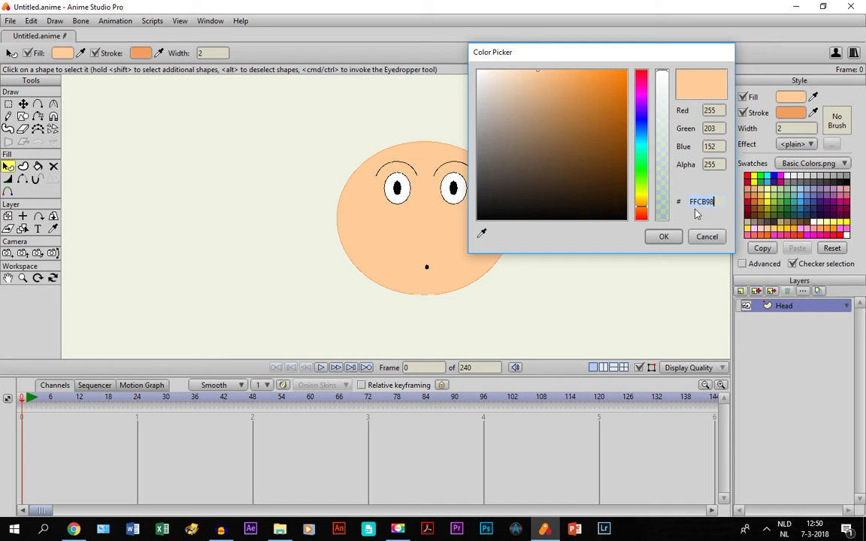
click(664, 238)
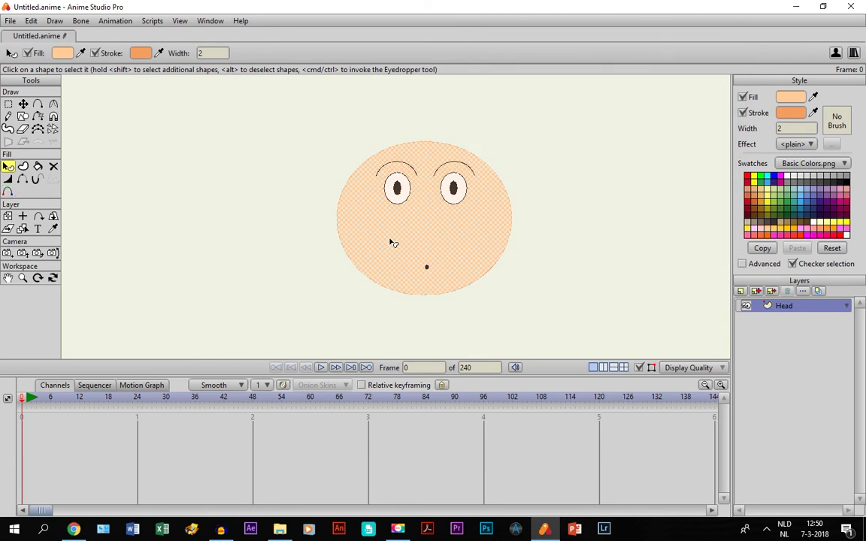
click(796, 144)
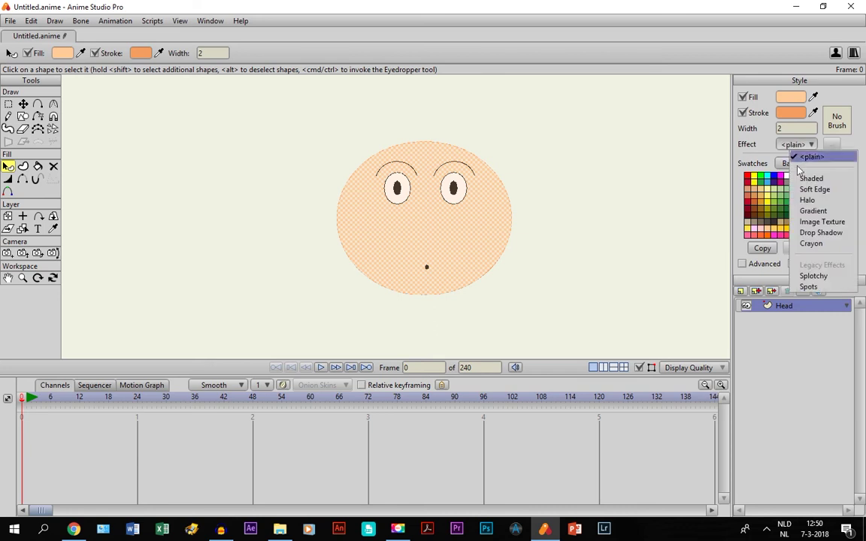
Apply a Gradient effect and set its left end to a light peach based on FFCB98.
click(814, 212)
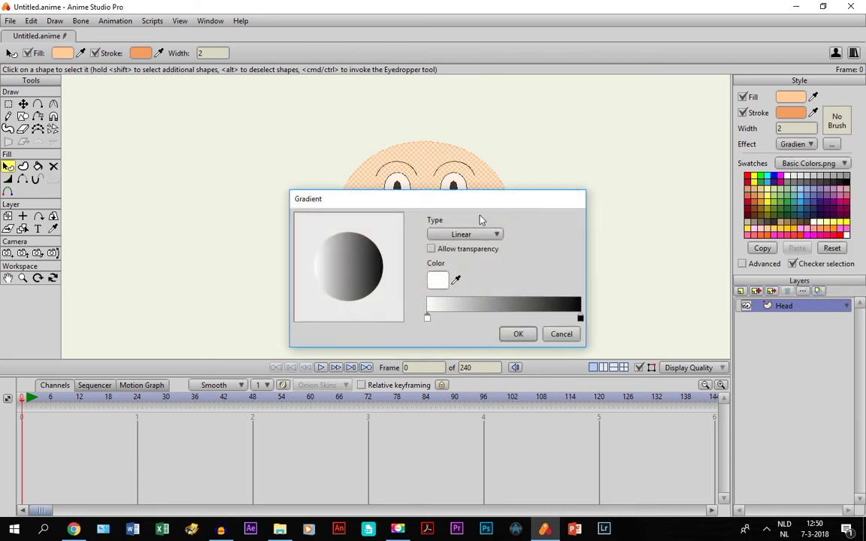
drag(397, 199, 484, 115)
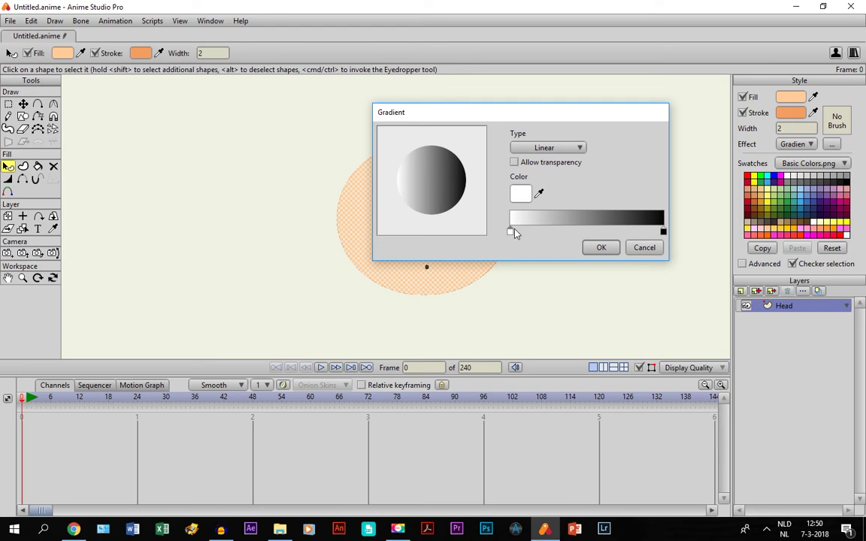
click(526, 197)
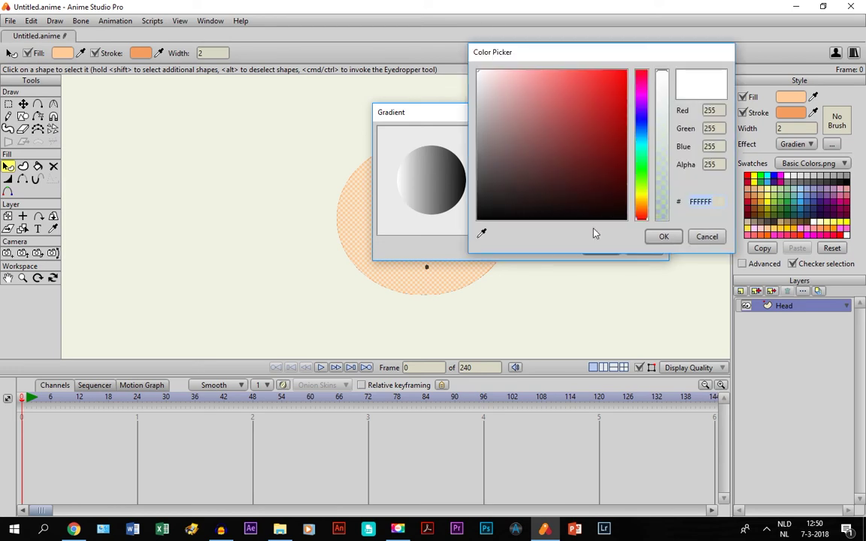
click(702, 203)
text(FFC)
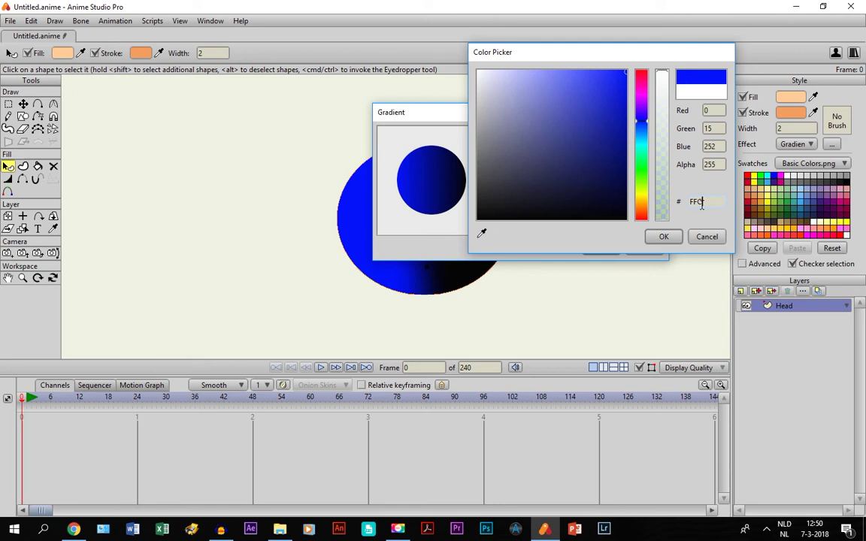
text(B9)
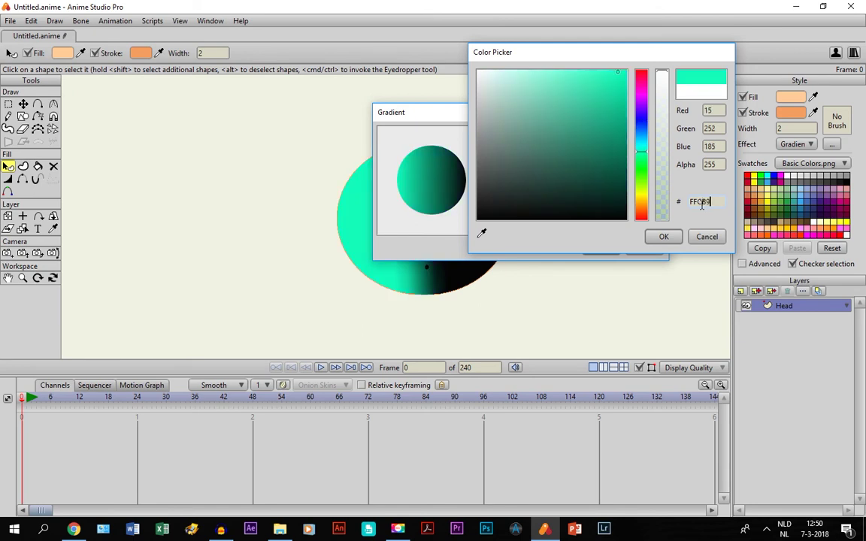
text(8)
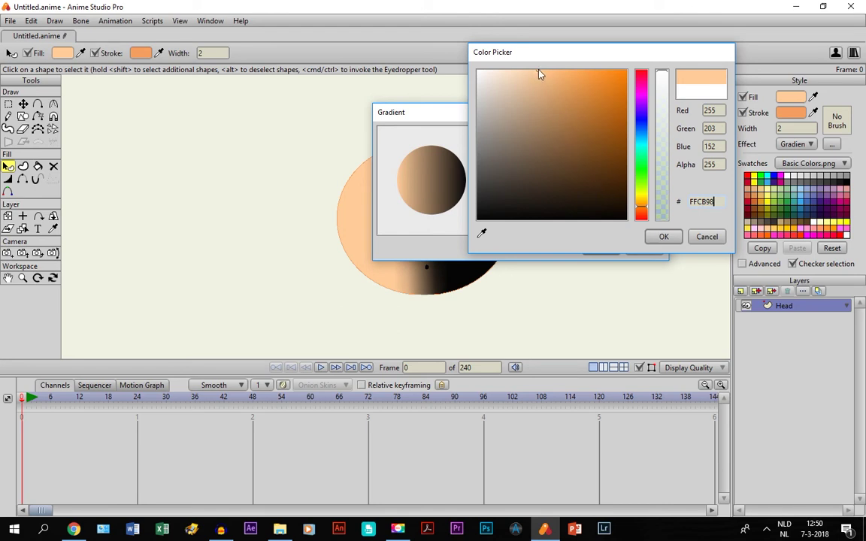
drag(537, 76, 527, 74)
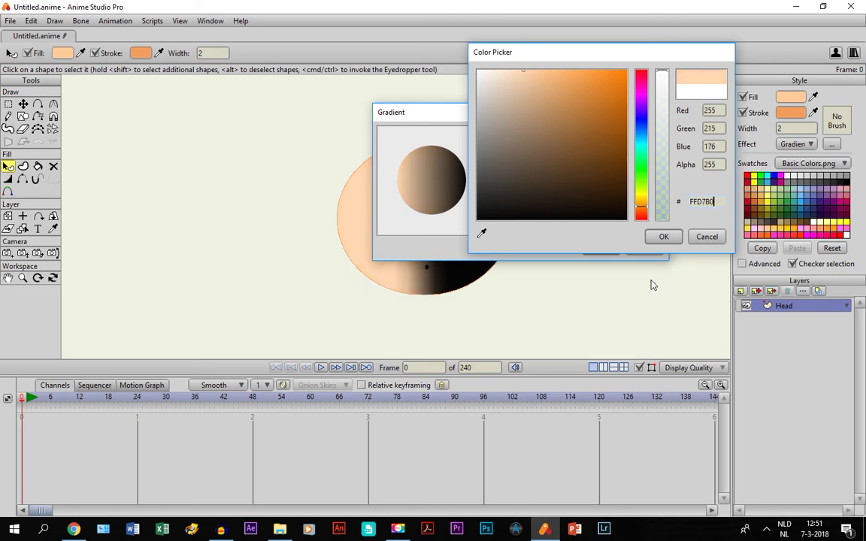
click(663, 237)
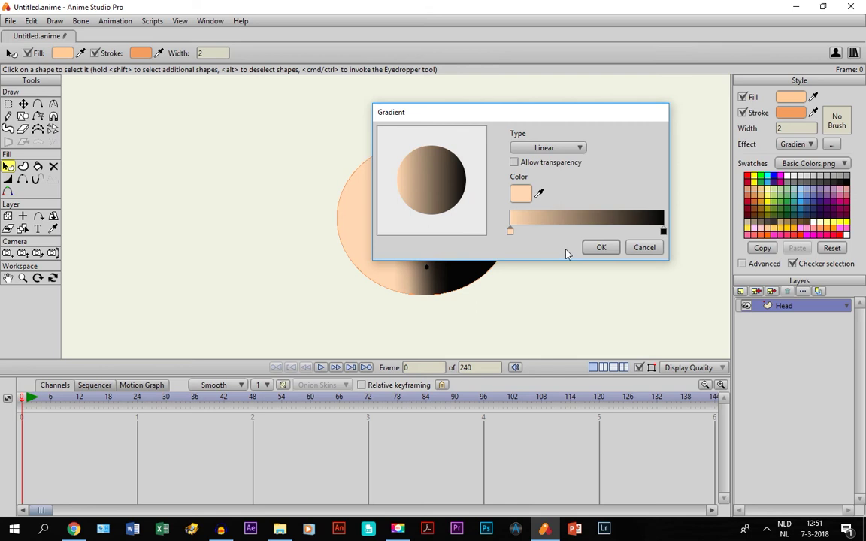
Set the gradient's right end to a darker peach, FBB979, and apply the gradient.
click(663, 233)
click(520, 194)
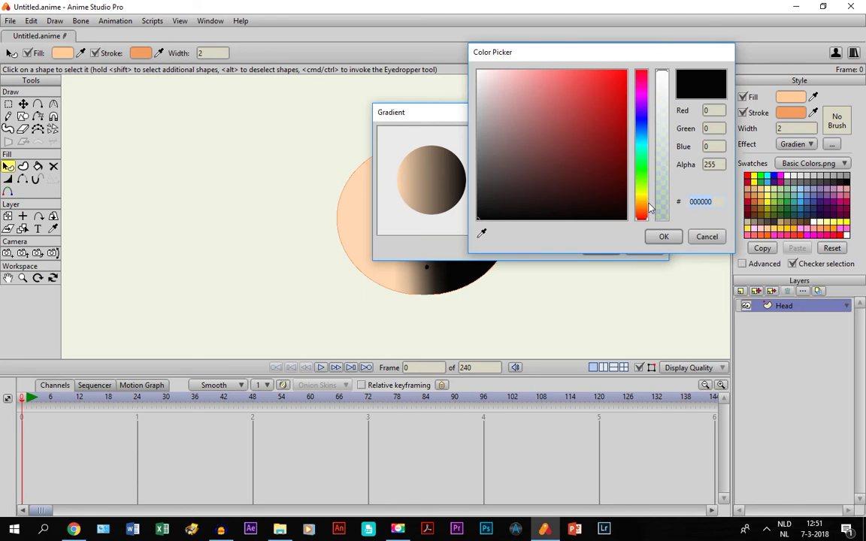
text(F)
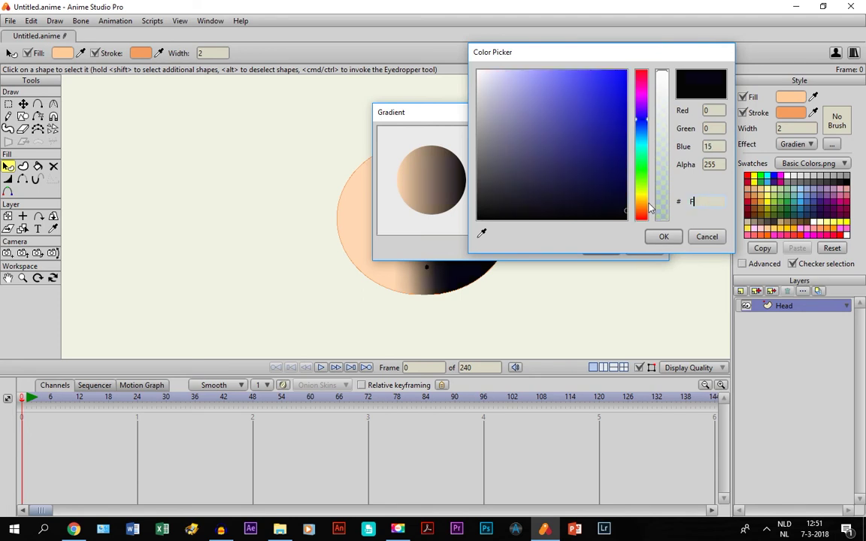
text(FCB)
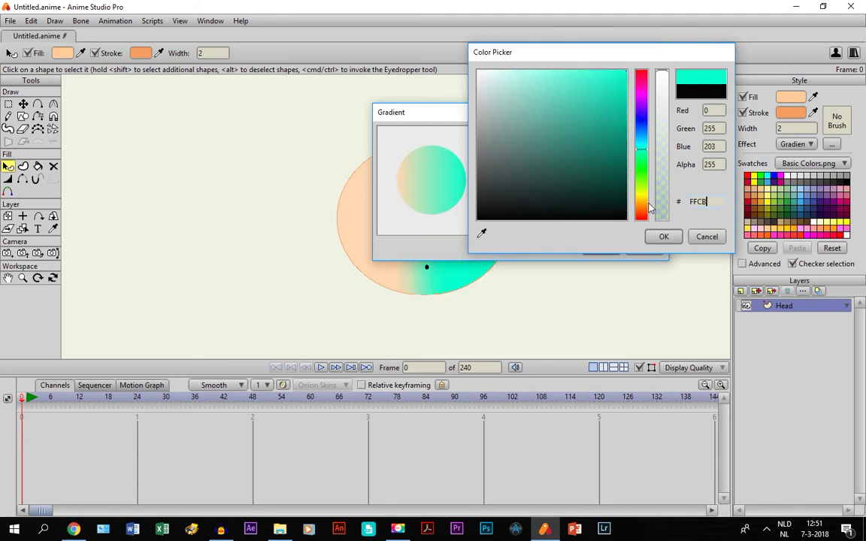
text(98)
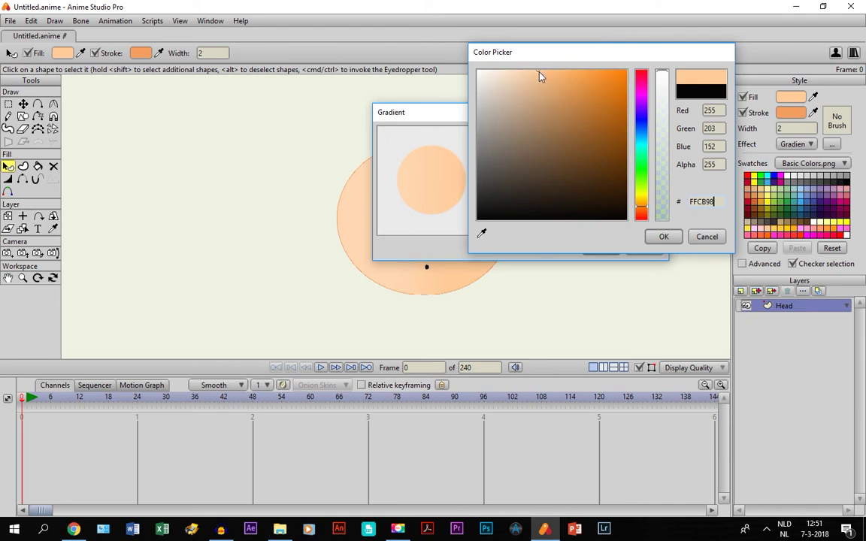
drag(539, 75, 556, 76)
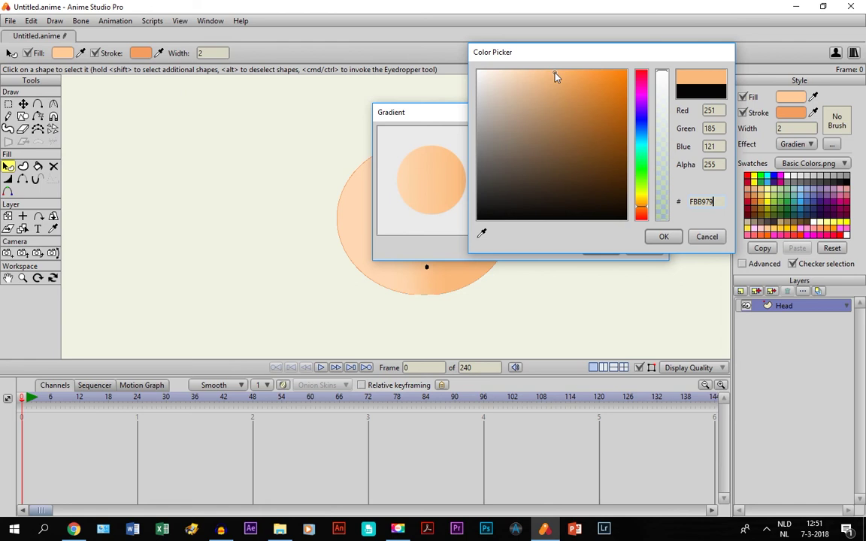
click(664, 236)
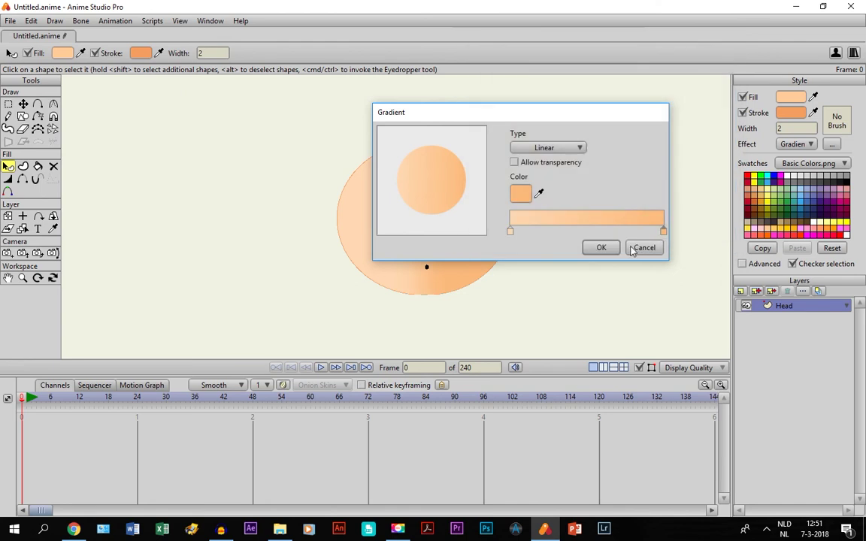
click(601, 247)
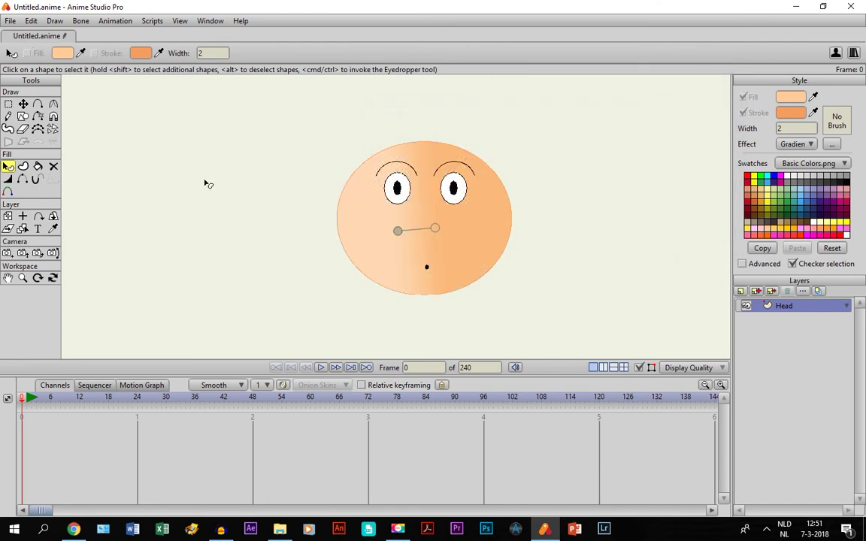
Drag the gradient handles so the head shades horizontally, light left to darker right.
drag(438, 233, 440, 239)
mouse_move(401, 233)
mouse_down()
mouse_move(329, 222)
mouse_move(446, 223)
mouse_move(373, 218)
mouse_move(400, 216)
mouse_move(461, 225)
mouse_move(326, 217)
mouse_move(451, 225)
mouse_move(444, 232)
mouse_move(396, 224)
mouse_move(414, 217)
mouse_move(441, 226)
mouse_move(413, 222)
mouse_move(437, 226)
mouse_move(407, 236)
mouse_up()
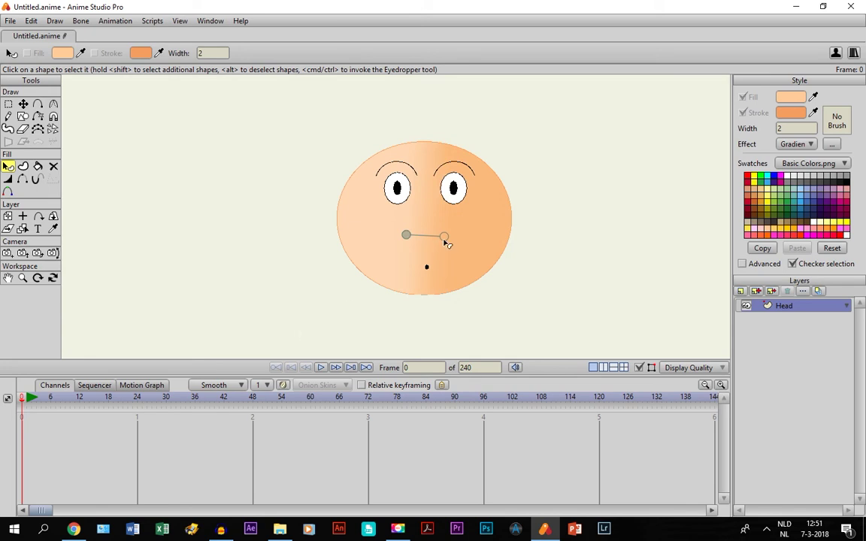
mouse_move(446, 241)
mouse_down()
mouse_move(422, 194)
mouse_move(451, 209)
mouse_move(443, 248)
mouse_move(448, 240)
mouse_up()
Zoom out, select all of the head's points, and move the head right.
click(8, 278)
scroll(458, 240, down, 3)
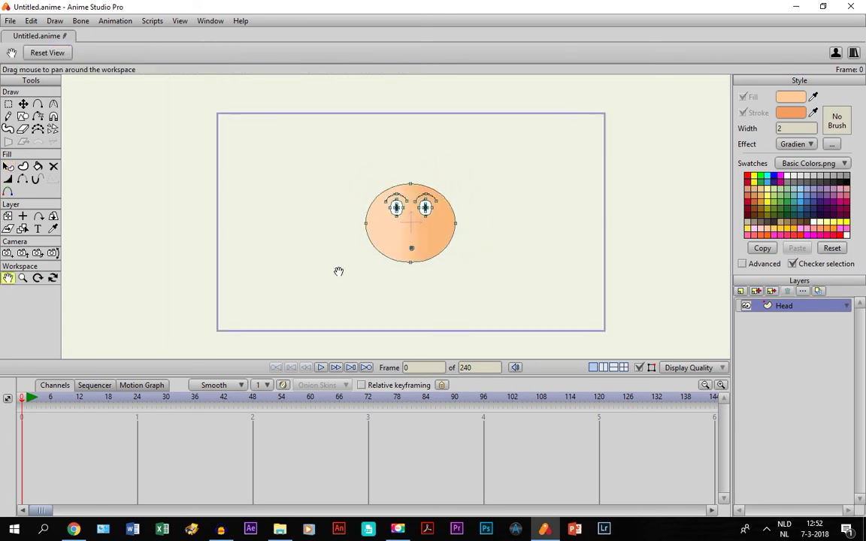
click(8, 104)
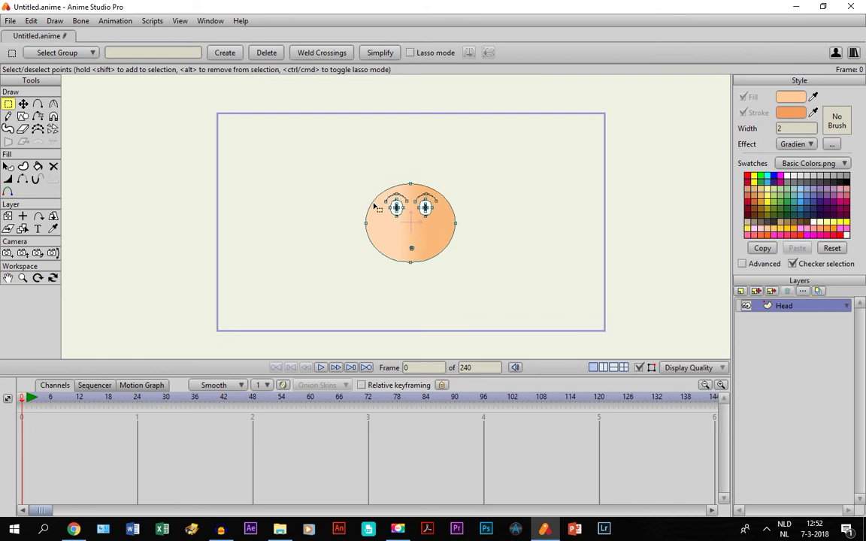
mouse_move(338, 158)
mouse_down()
mouse_move(518, 294)
mouse_move(472, 279)
mouse_up()
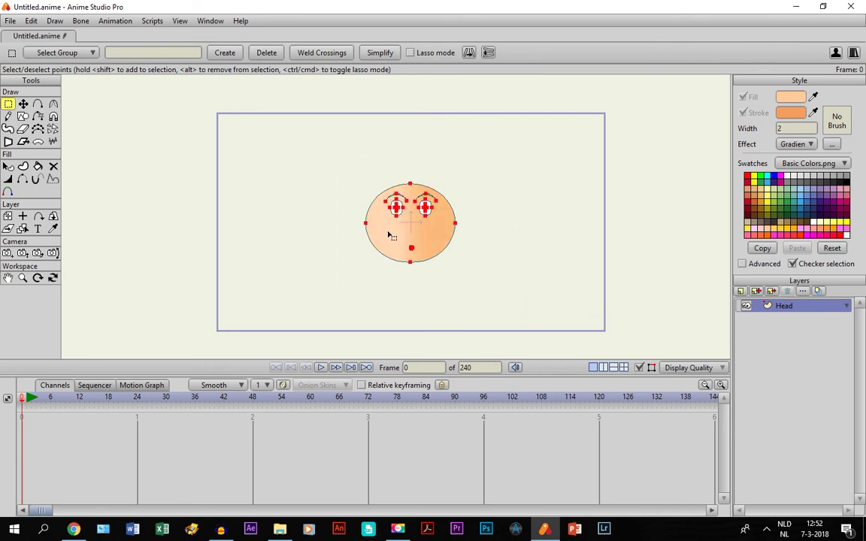
click(23, 104)
drag(406, 239, 480, 237)
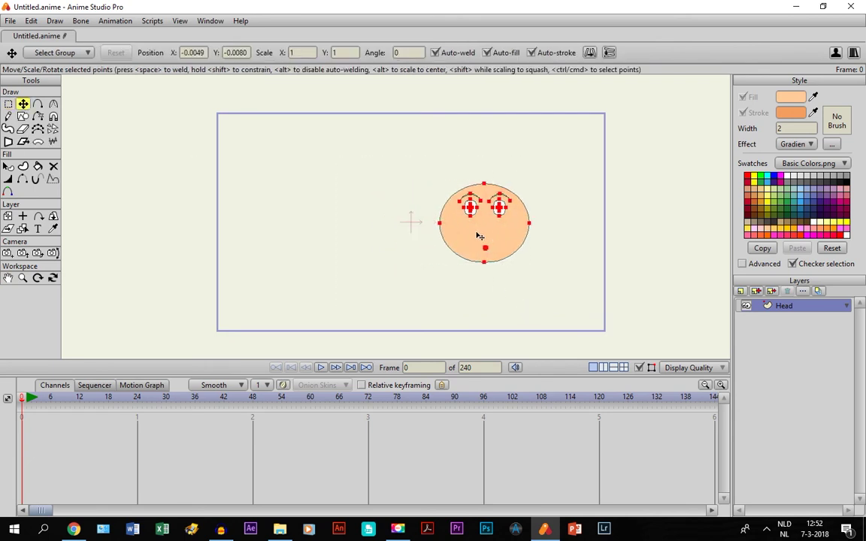
Copy and paste the whole head, placing the duplicate to the left.
click(8, 167)
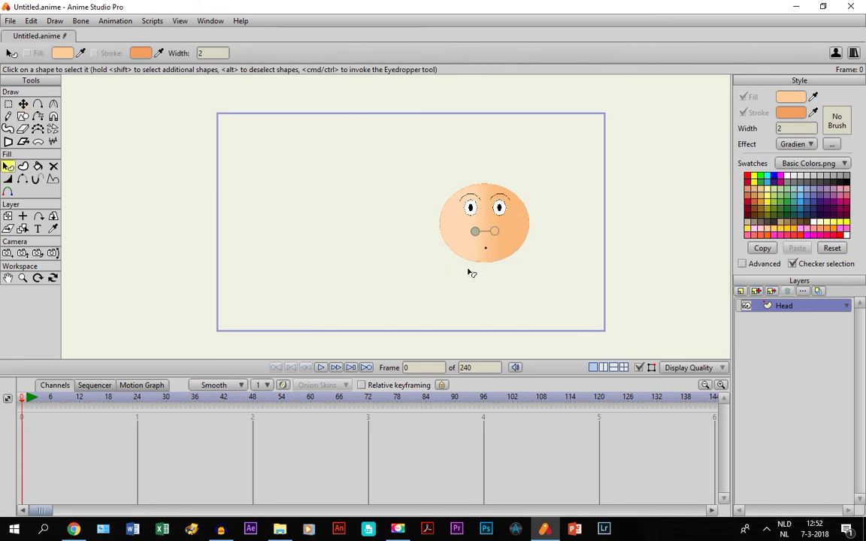
click(466, 230)
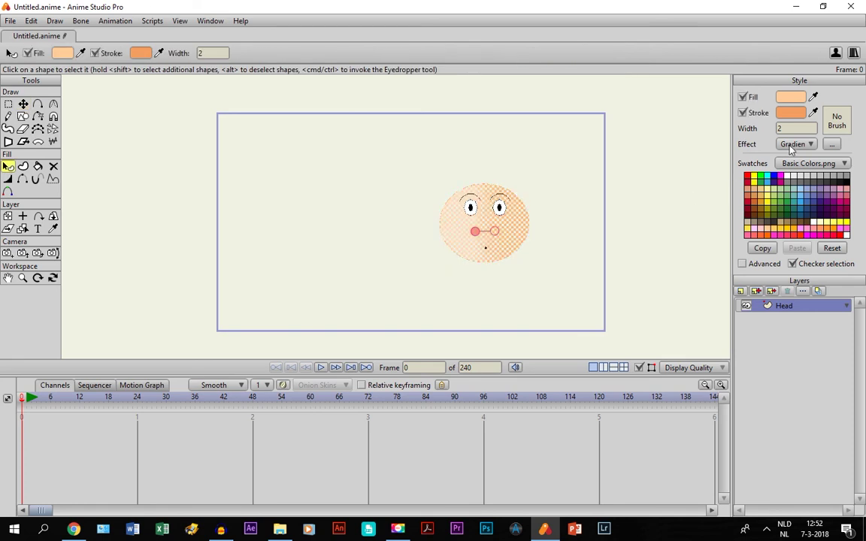
click(7, 104)
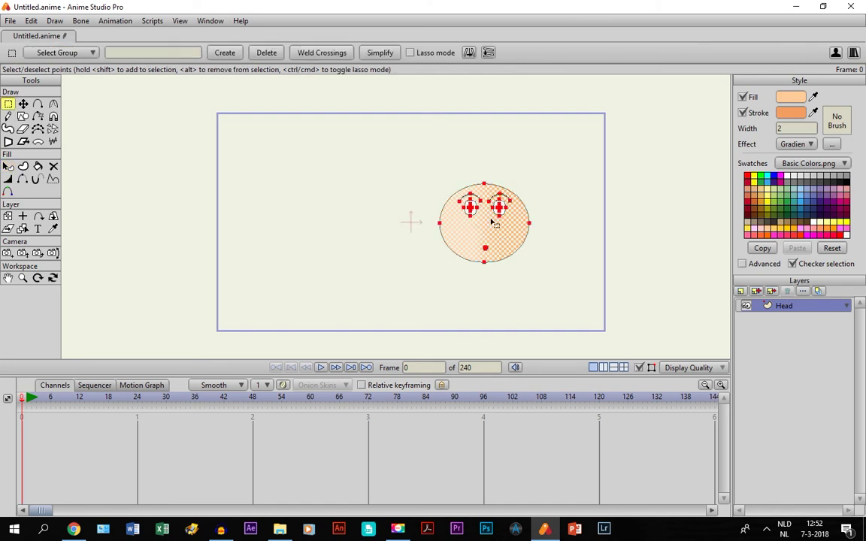
click(23, 104)
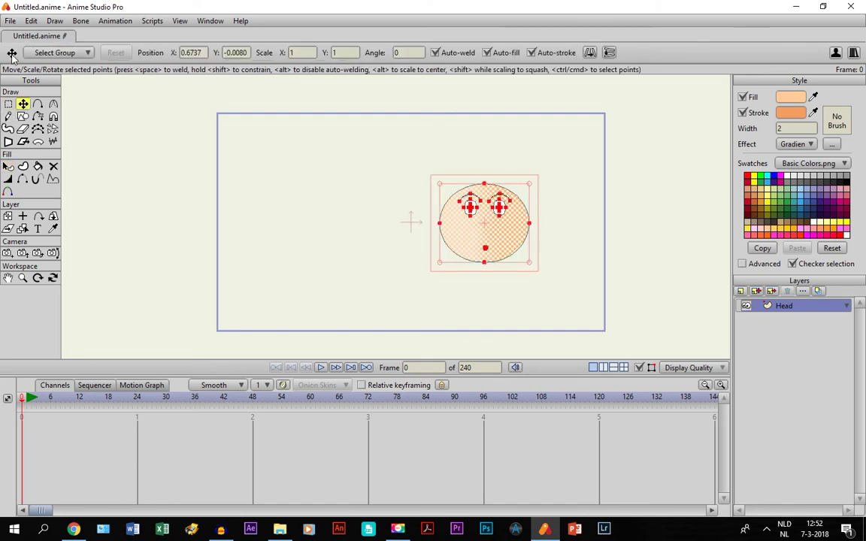
click(35, 21)
click(40, 32)
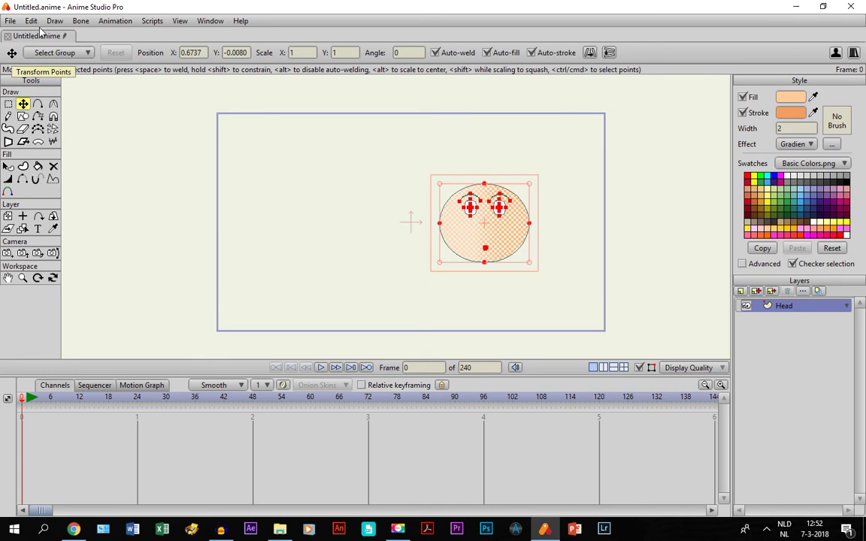
click(31, 21)
click(37, 87)
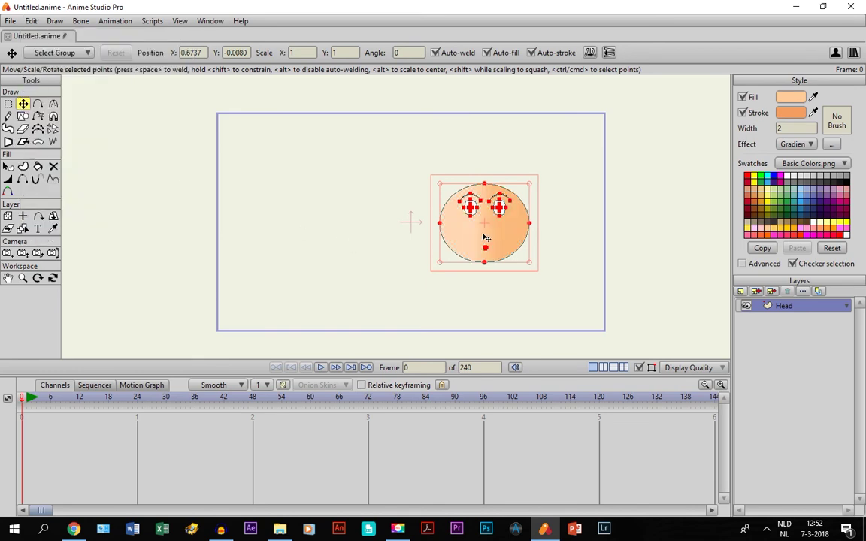
drag(486, 238, 355, 244)
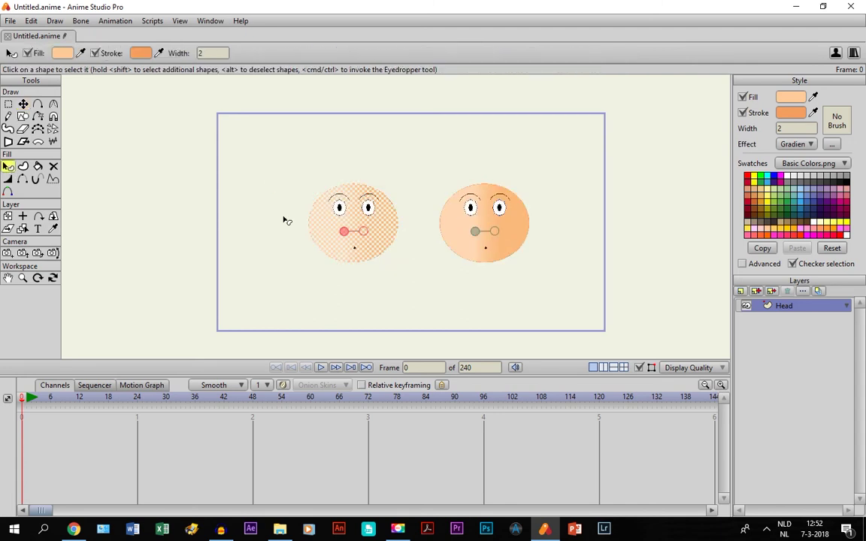
Set the left head's fill Effect to <plain> and deselect it.
scroll(323, 217, up, 3)
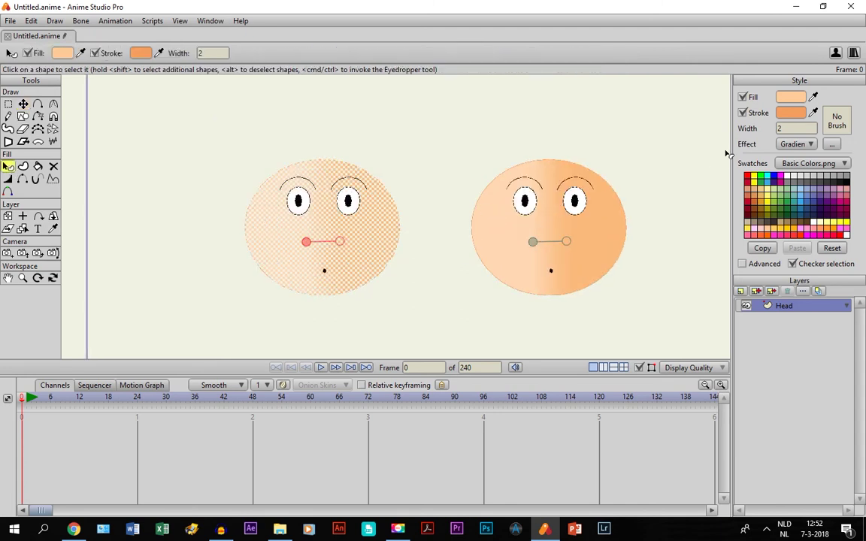
click(796, 143)
click(788, 159)
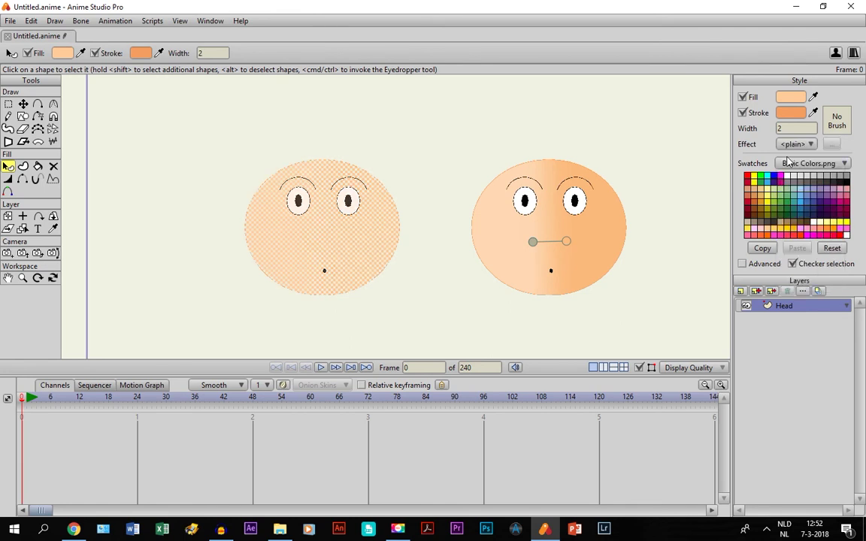
click(188, 180)
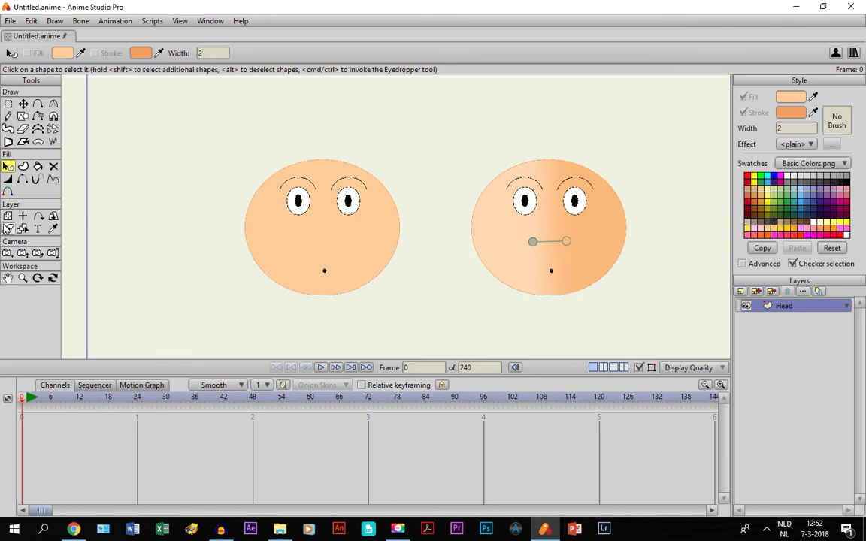
Lasso-select the top, left and bottom outline points on the left head's left side.
click(8, 105)
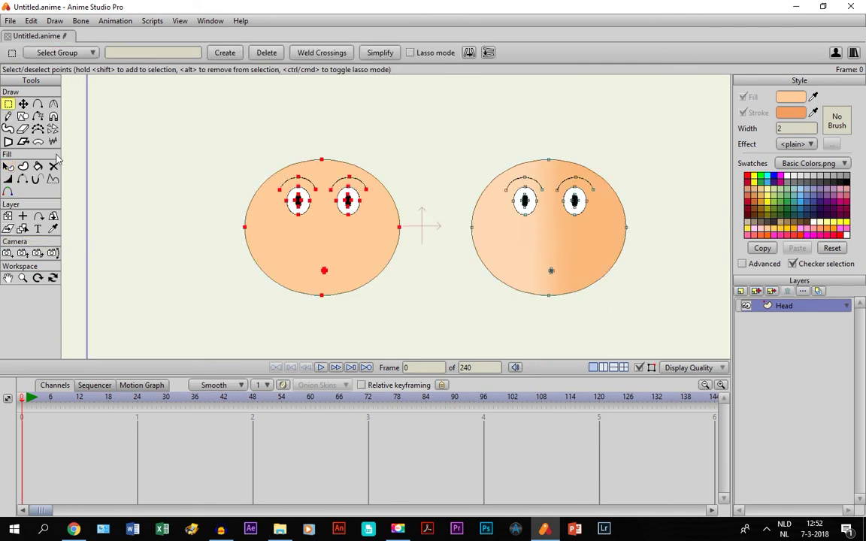
scroll(256, 143, up, 2)
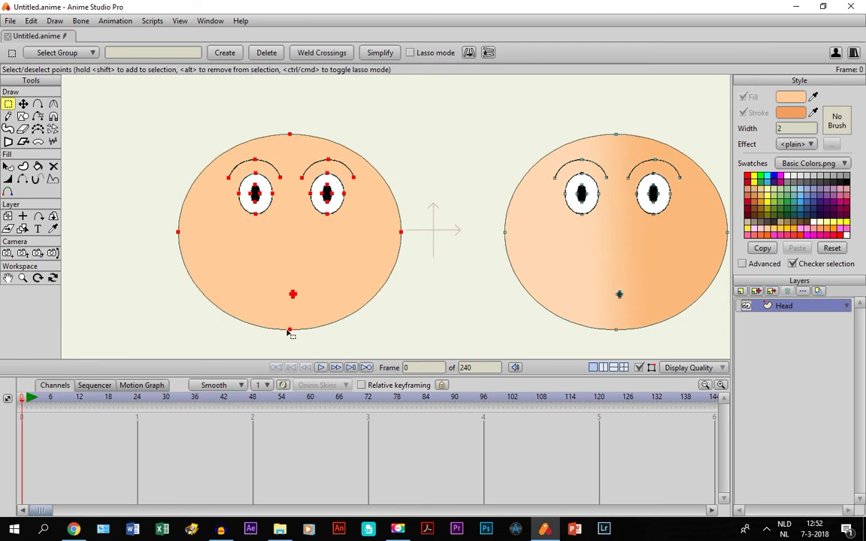
drag(151, 117, 315, 340)
click(97, 113)
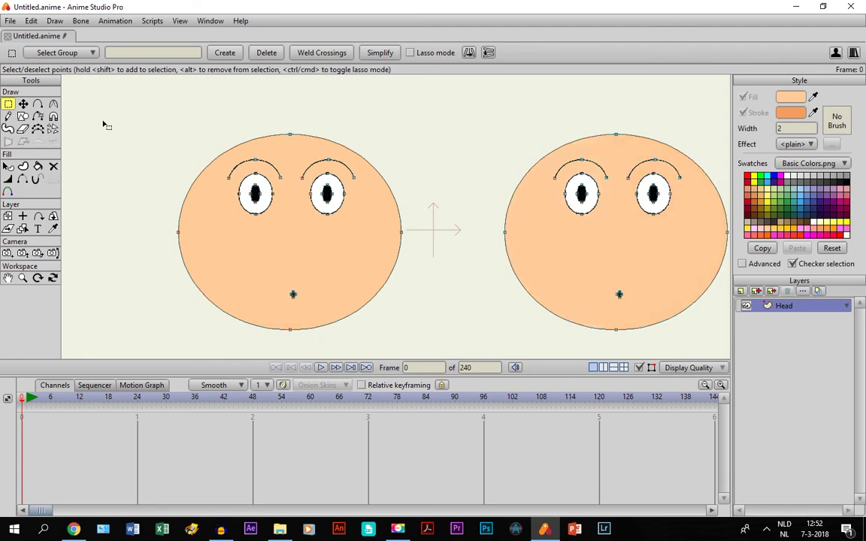
click(410, 52)
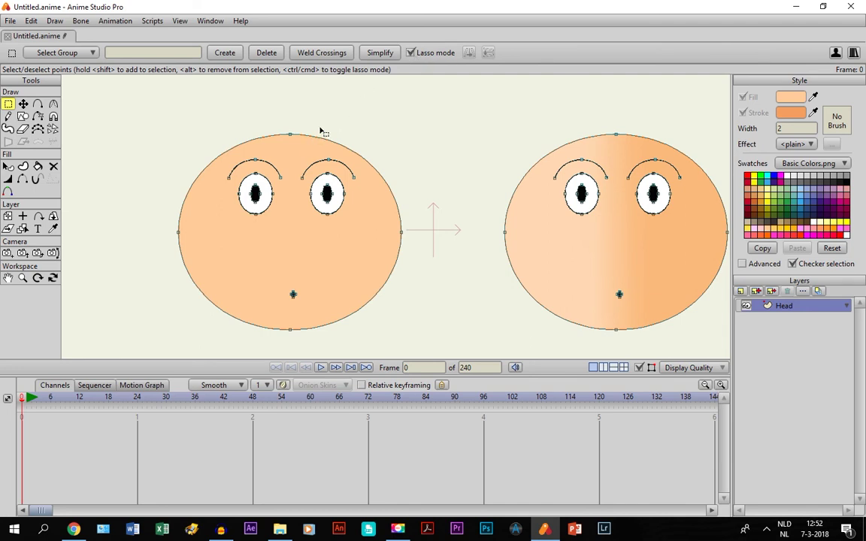
mouse_move(319, 129)
mouse_down()
mouse_move(301, 110)
mouse_move(245, 103)
mouse_move(161, 120)
mouse_move(146, 137)
mouse_move(124, 237)
mouse_move(141, 292)
mouse_move(251, 345)
mouse_move(319, 345)
mouse_move(302, 317)
mouse_move(279, 314)
mouse_move(217, 273)
mouse_move(191, 208)
mouse_move(245, 141)
mouse_move(308, 145)
mouse_move(303, 100)
mouse_up()
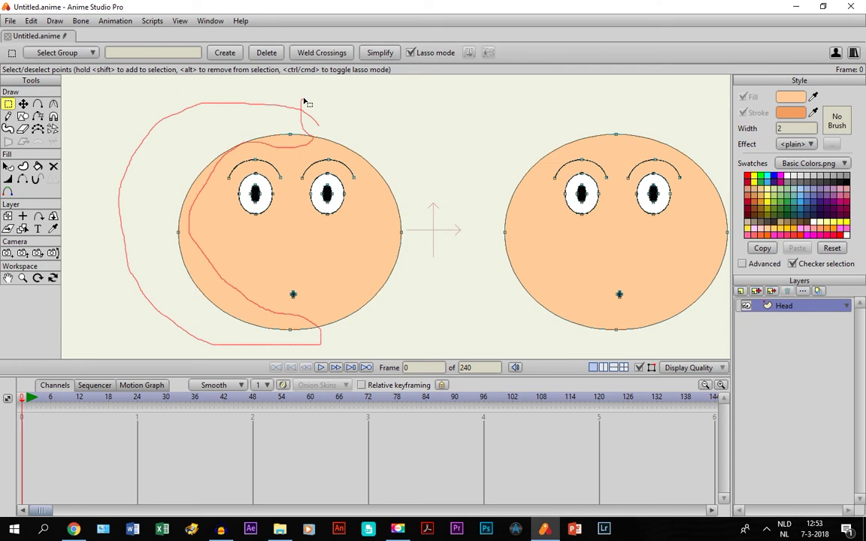
drag(303, 100, 305, 103)
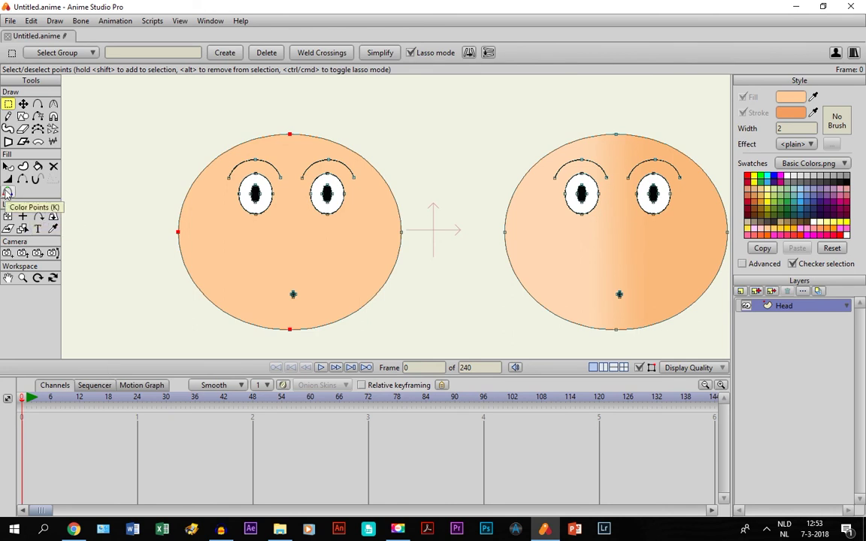
Colour the selected left-side points pale peach FFE5CC with the Color Points tool.
click(8, 193)
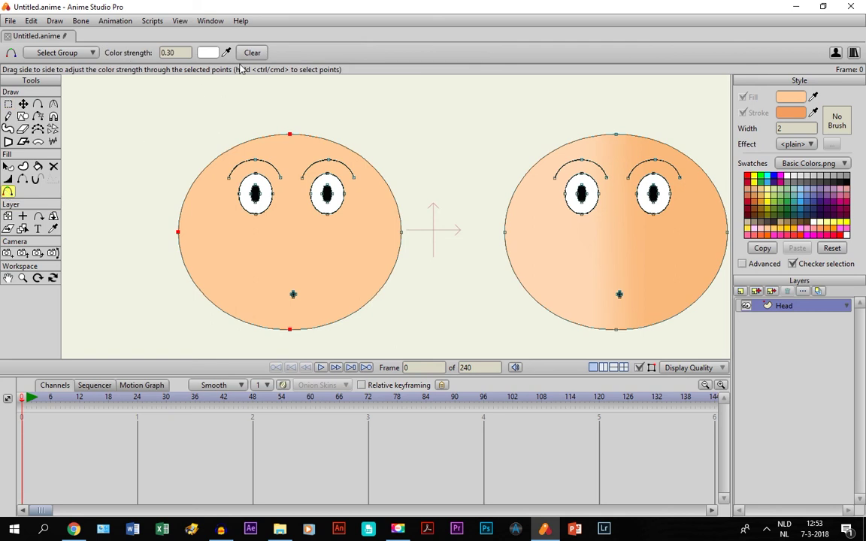
click(211, 54)
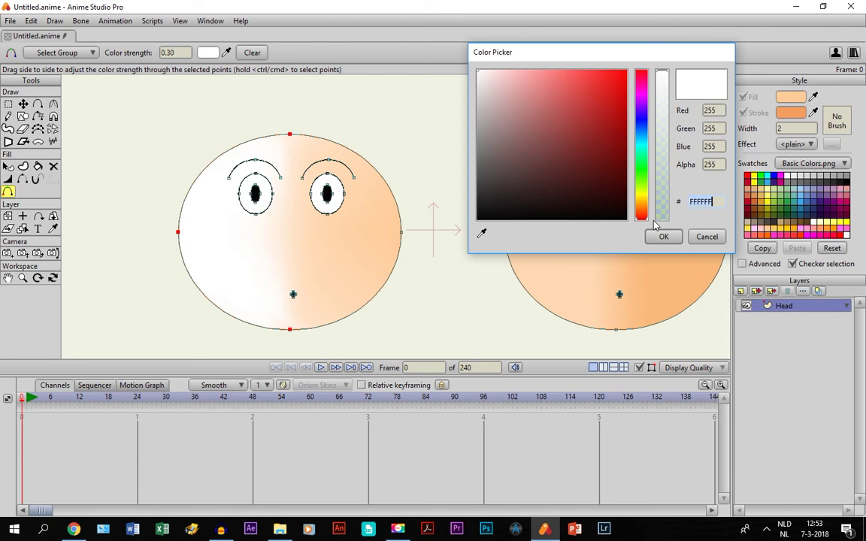
text(FF)
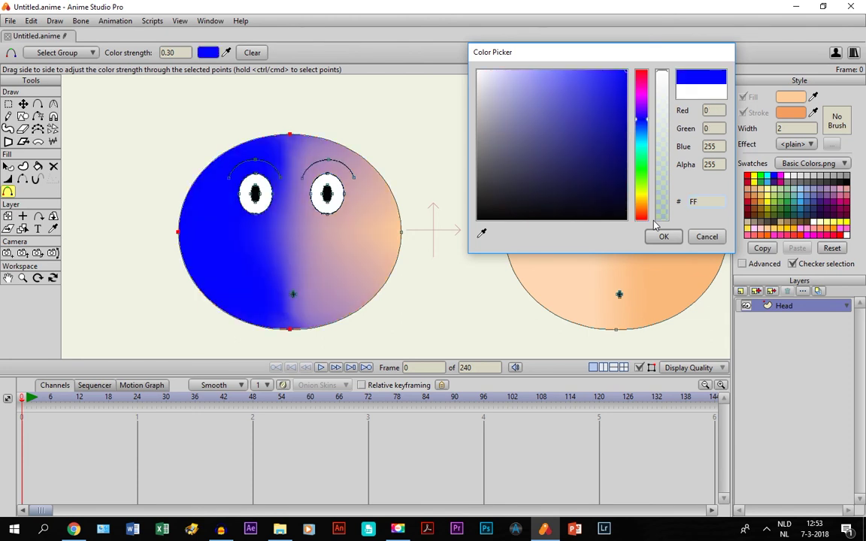
text(CB98)
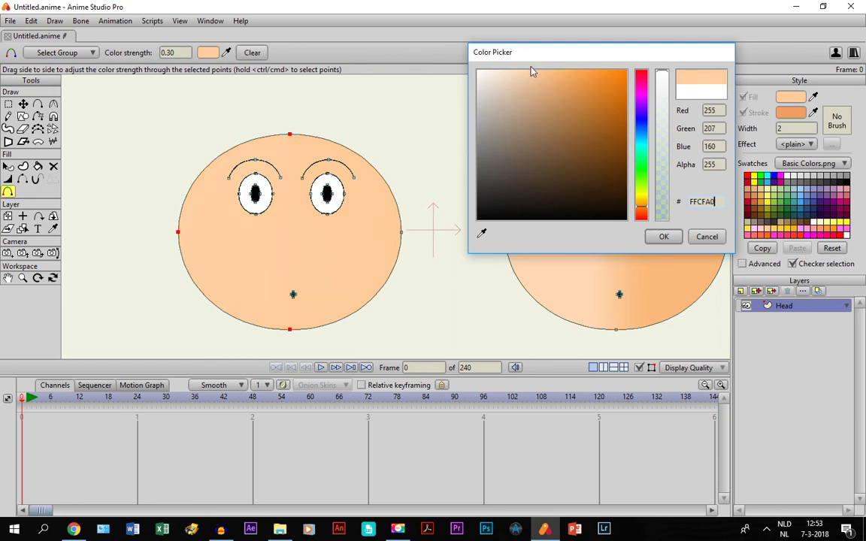
click(509, 69)
drag(510, 68, 508, 68)
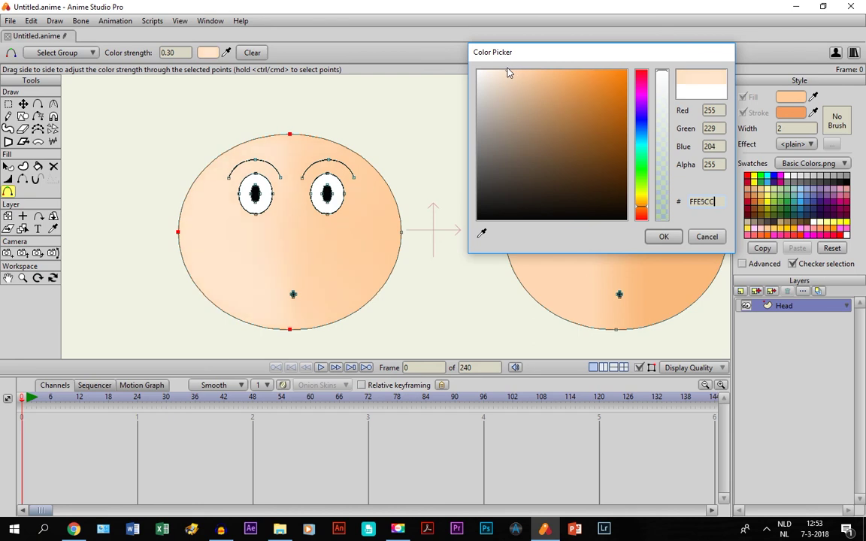
click(662, 237)
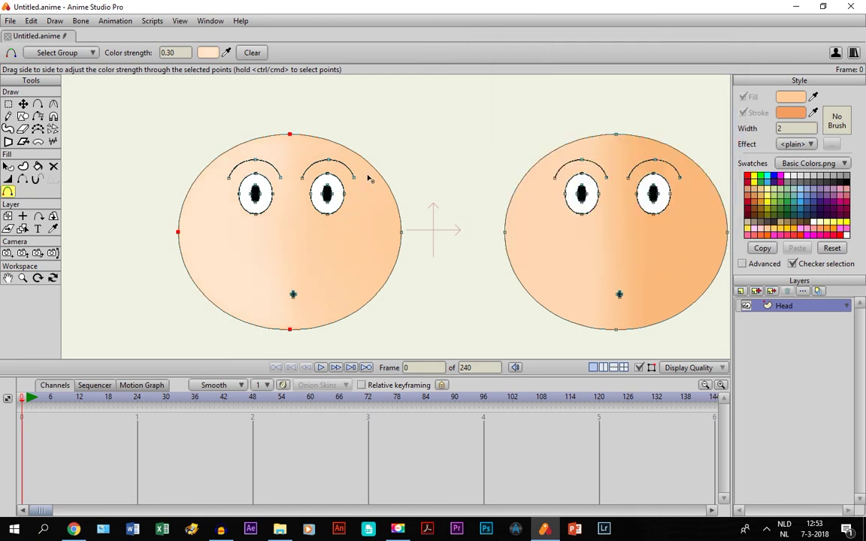
click(8, 166)
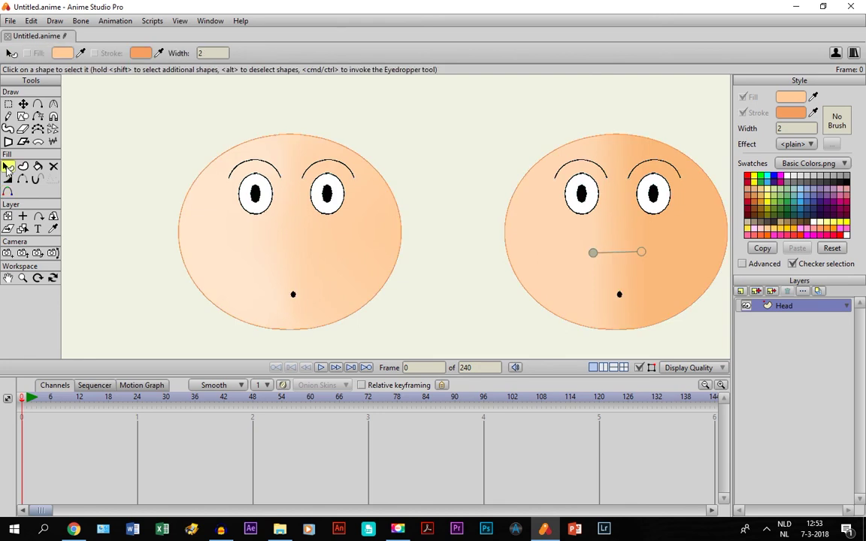
Change the left head's fill colour to the deeper orange FFBF80.
click(373, 251)
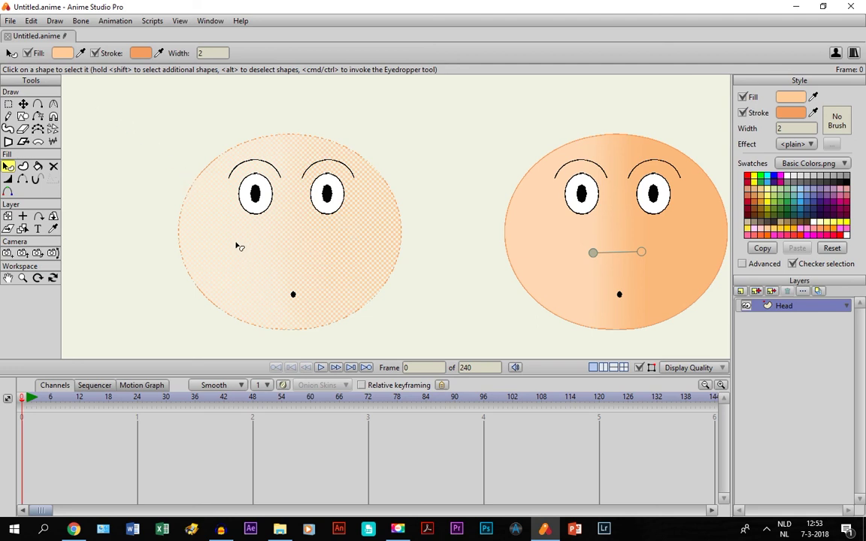
click(127, 180)
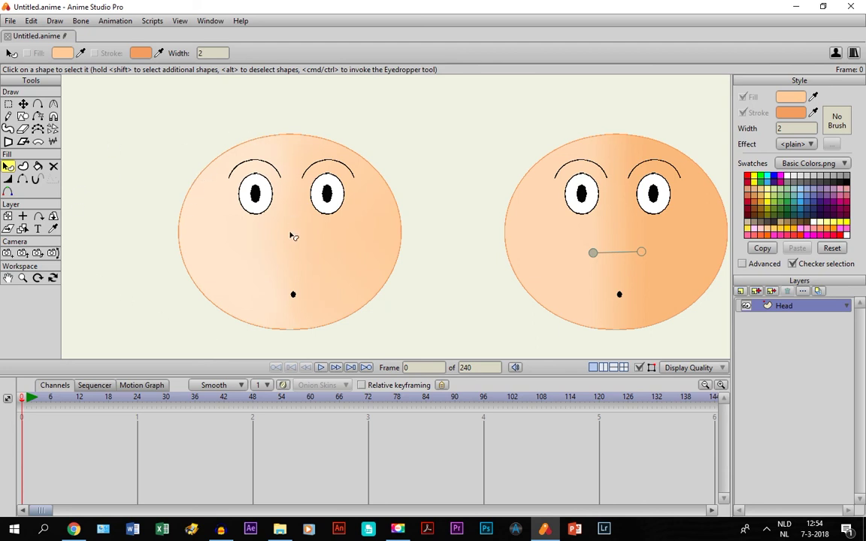
click(371, 246)
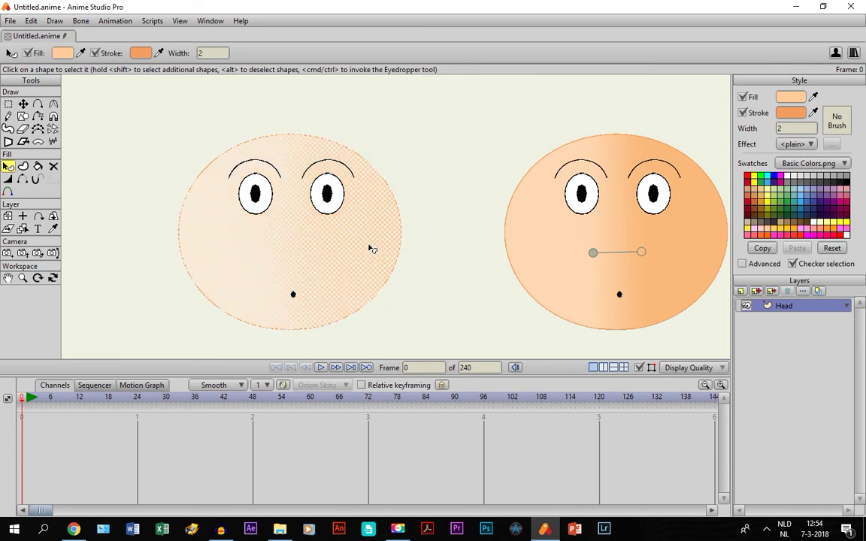
click(63, 52)
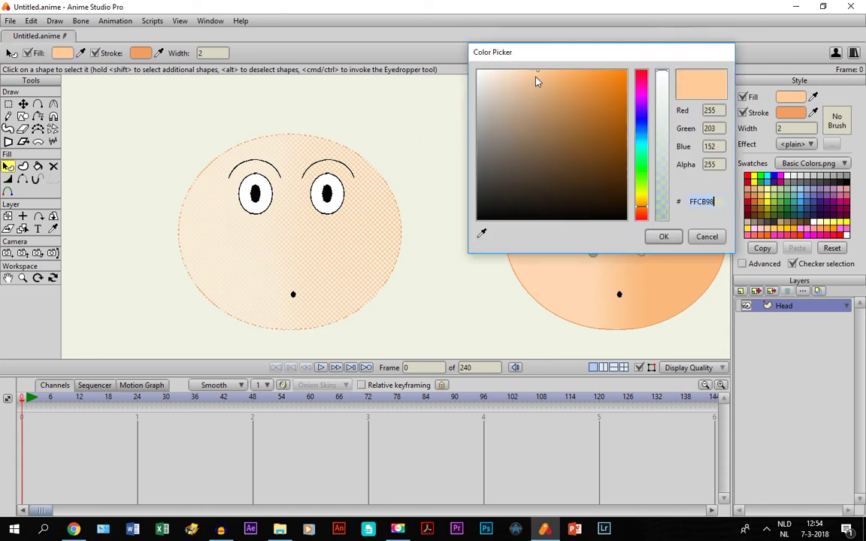
drag(535, 79, 552, 72)
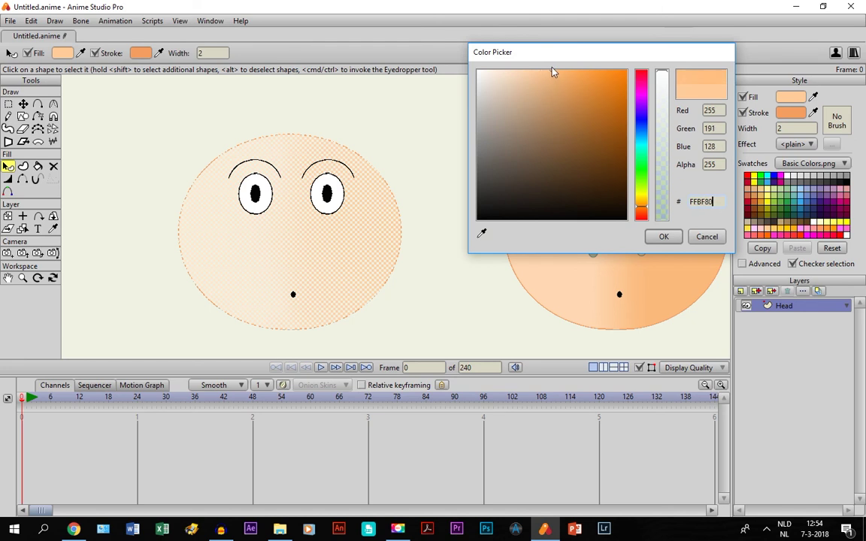
click(665, 240)
click(384, 158)
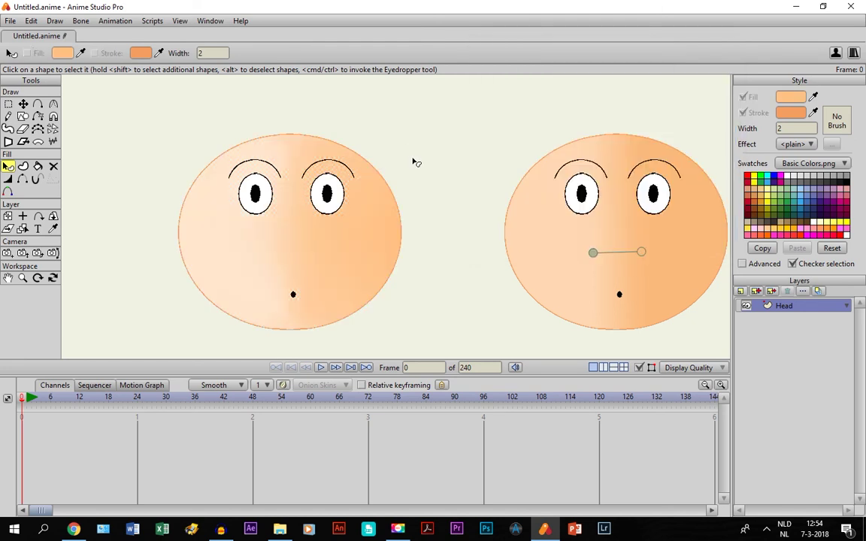
scroll(415, 162, down, 2)
Shift the right head's gradient transition left and set the left head's colour strength to 0.84.
scroll(413, 182, up, 2)
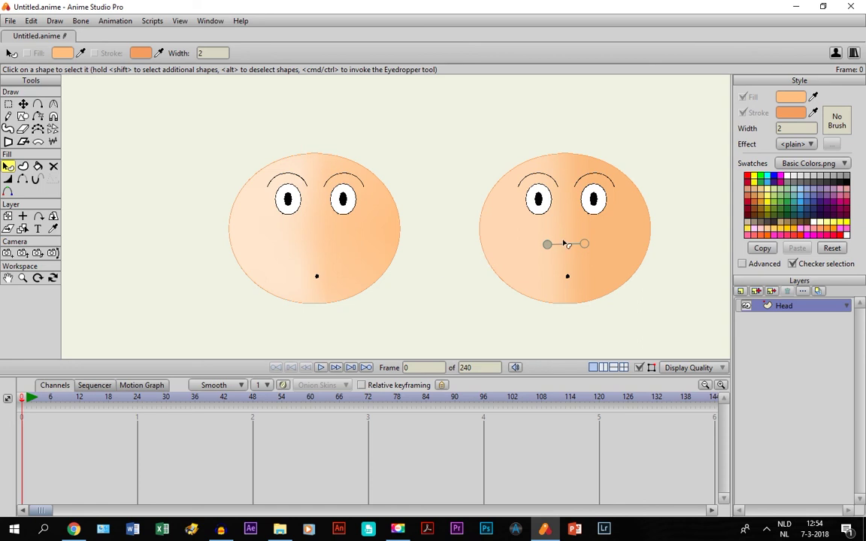
mouse_move(564, 244)
mouse_down()
mouse_move(519, 246)
mouse_move(577, 242)
mouse_move(558, 246)
mouse_up()
click(259, 228)
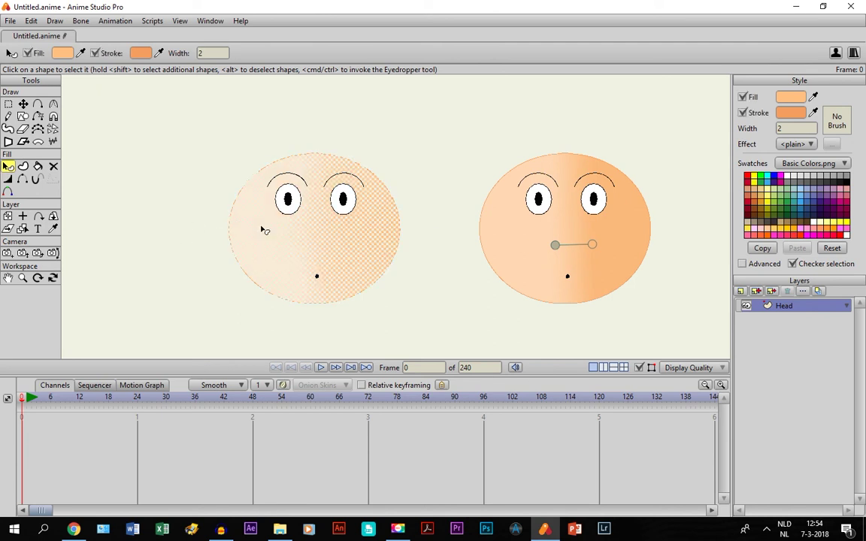
scroll(230, 236, up, 1)
click(8, 191)
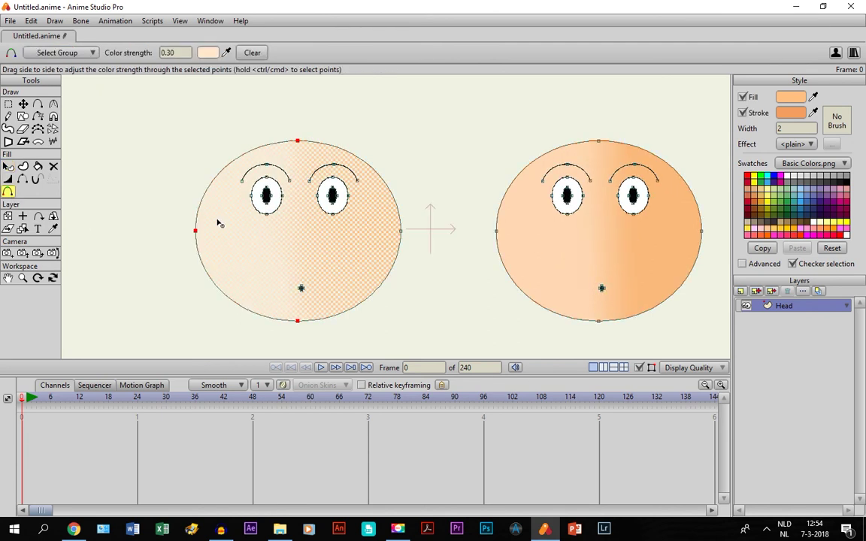
click(175, 53)
drag(175, 52, 142, 54)
text(0.84)
click(8, 166)
click(188, 218)
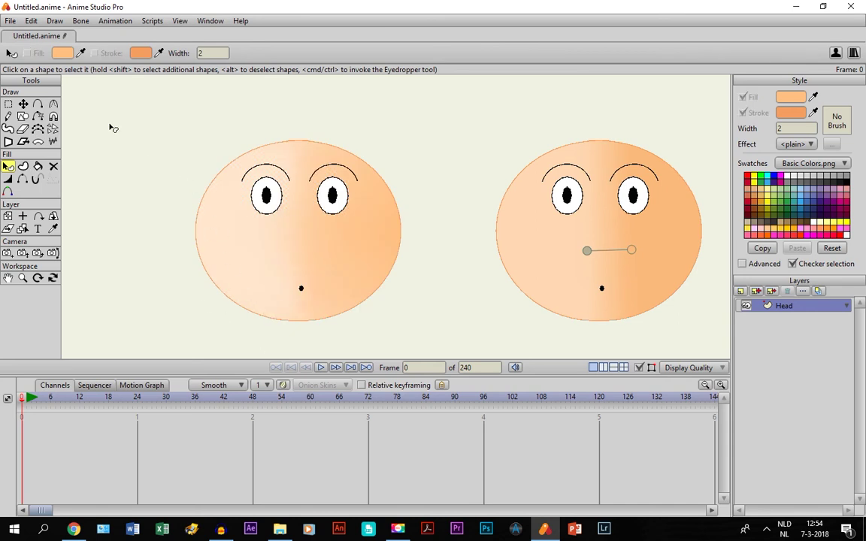
click(9, 192)
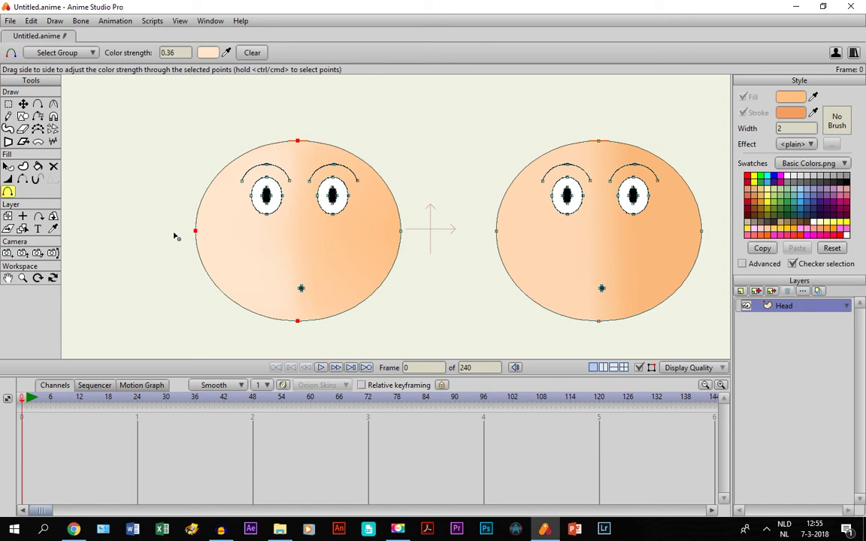
click(7, 166)
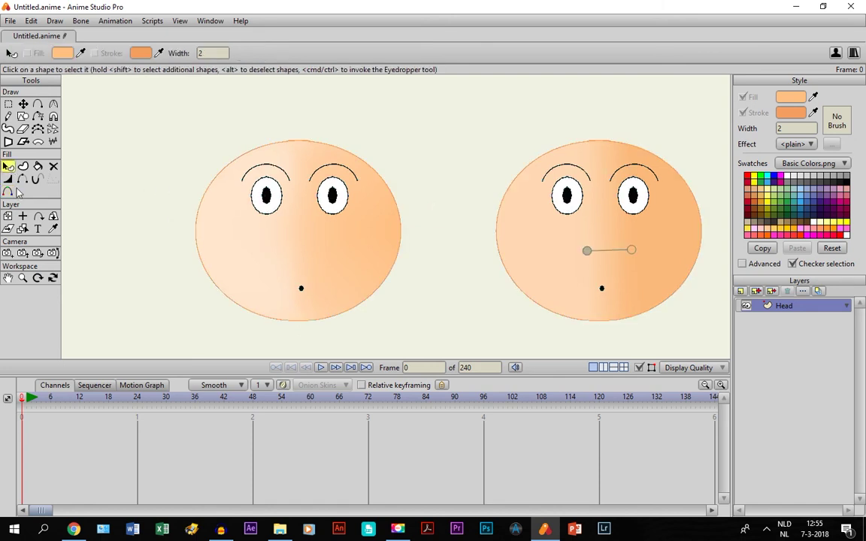
Hide the curves and point handles to preview both peach heads shading pale left to deeper right.
click(8, 192)
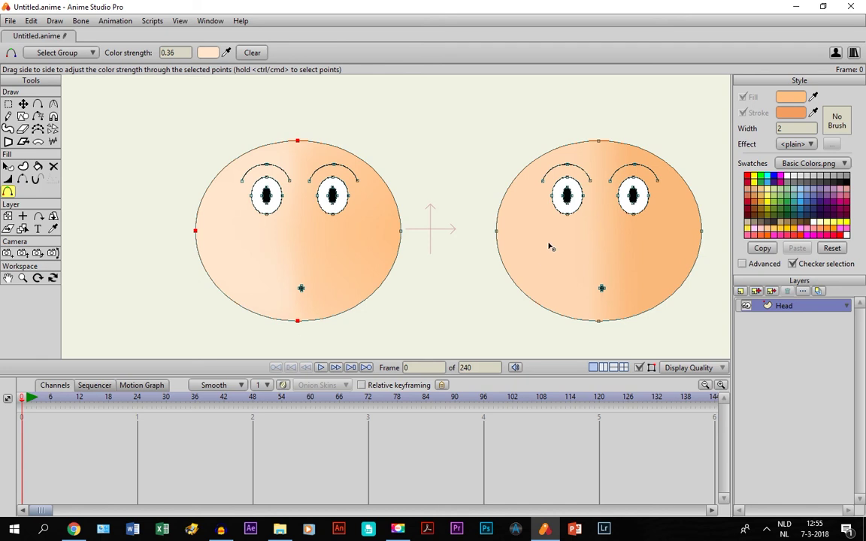
scroll(256, 236, down, 2)
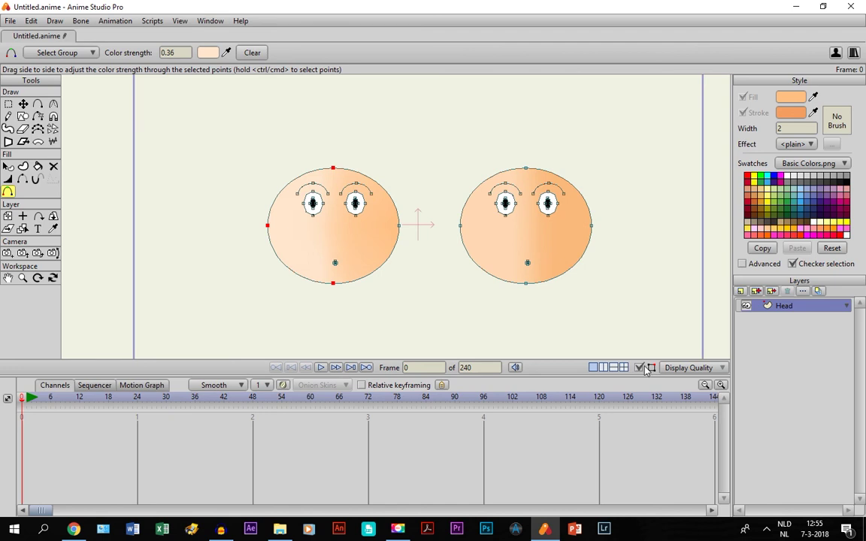
key(ctrl+k)
scroll(397, 265, up, 2)
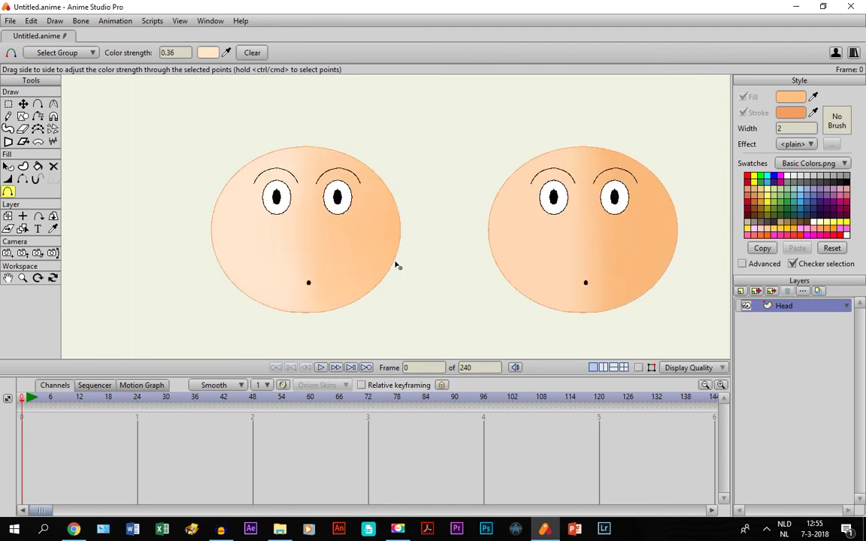
scroll(398, 265, down, 2)
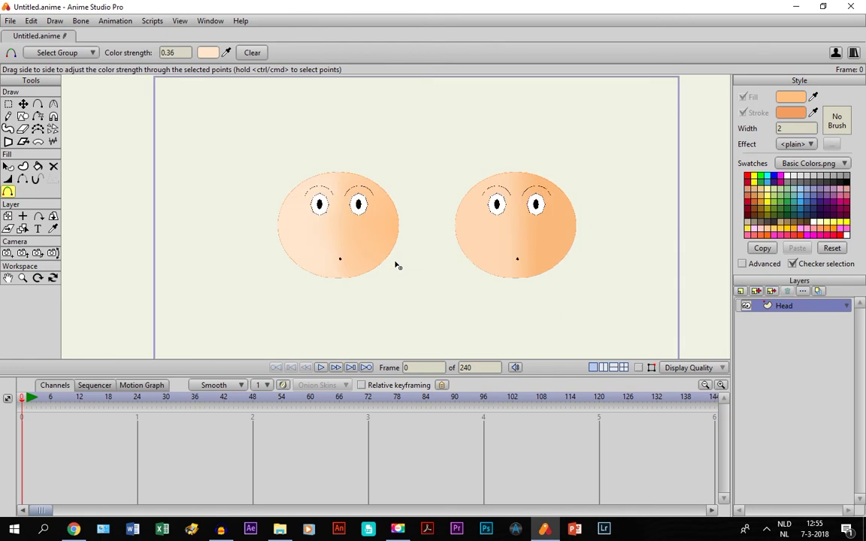